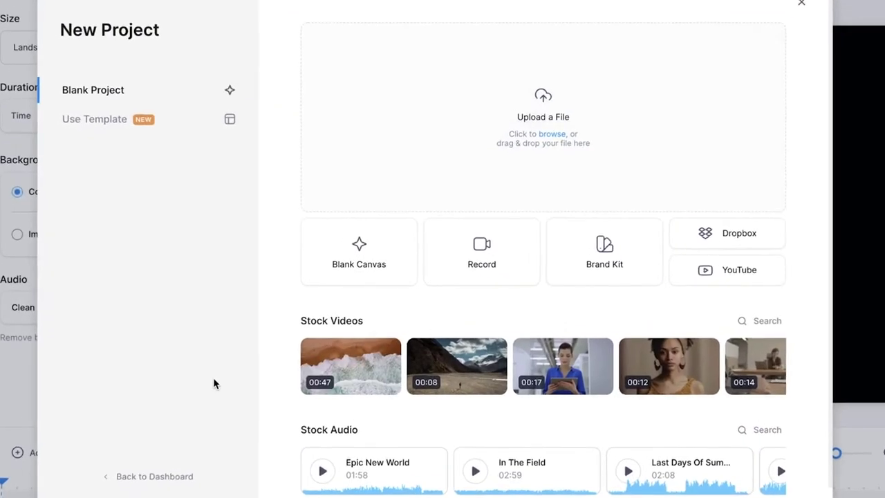
- Upload Cute.mov from the Clips folder to put the 12.7-second cat clip on the timeline
click(443, 163)
scroll(493, 175, down, 10)
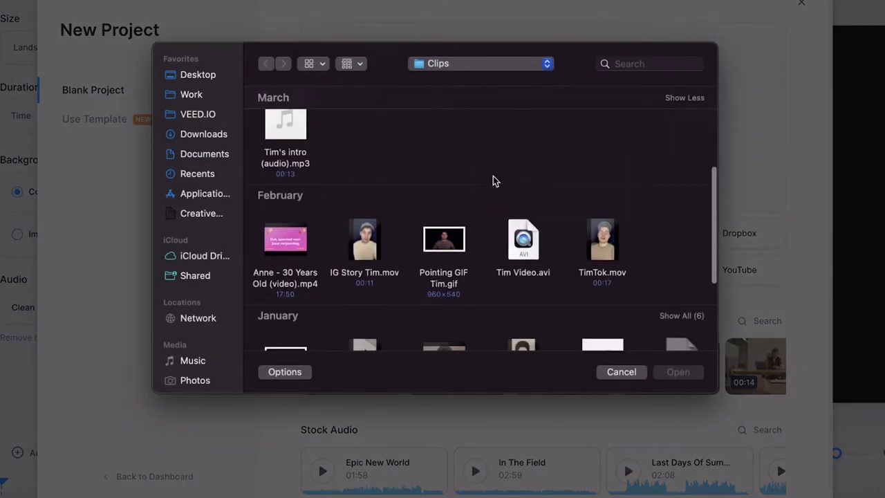
mouse_move(596, 290)
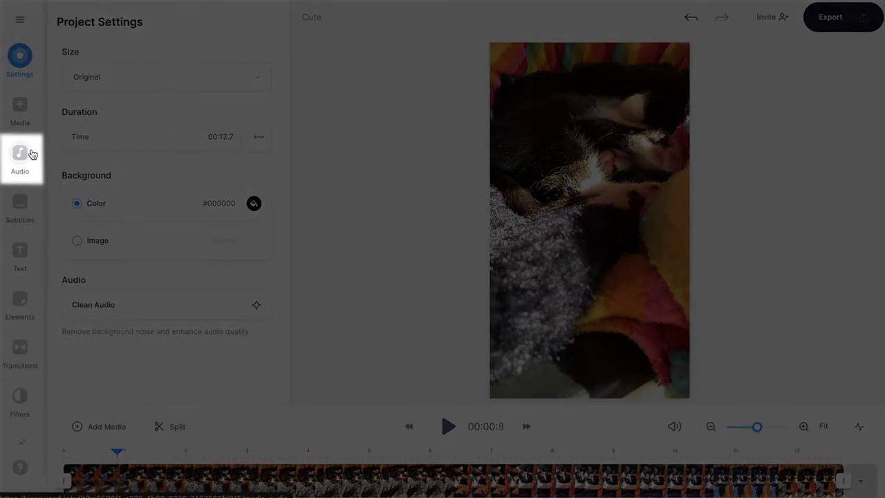
- Open the Audio panel's Stock Audio search and scroll through categories like Happy, Pop, Corporate and Ambient
click(31, 153)
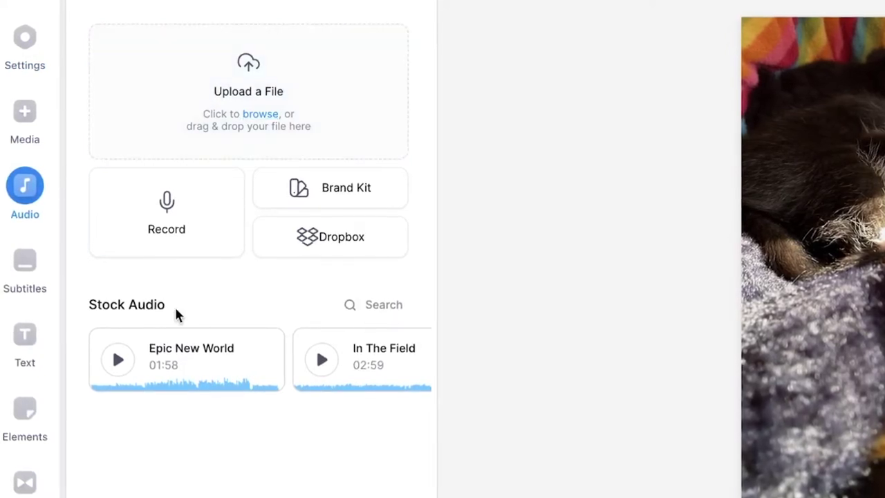
click(366, 315)
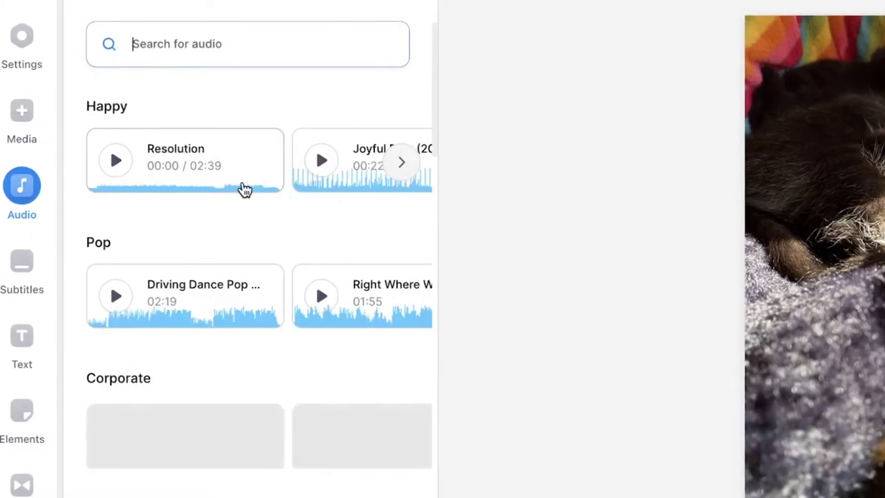
scroll(220, 221, down, 4)
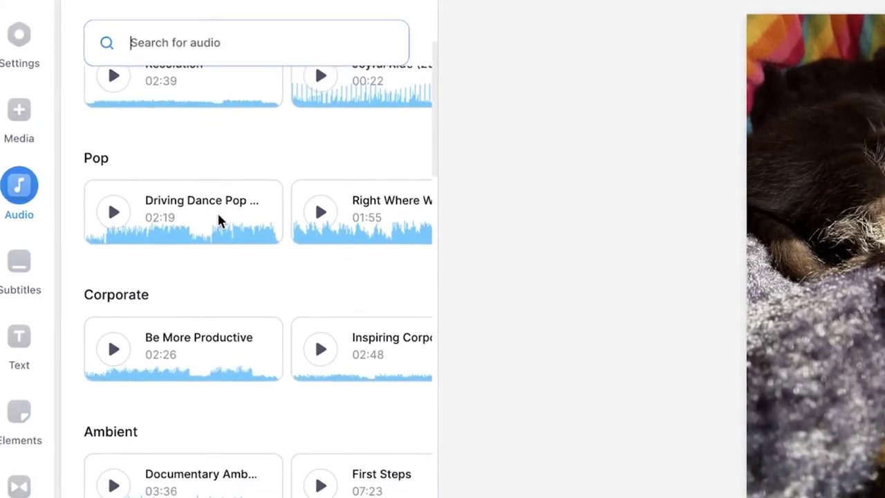
scroll(217, 220, down, 2)
scroll(215, 219, up, 2)
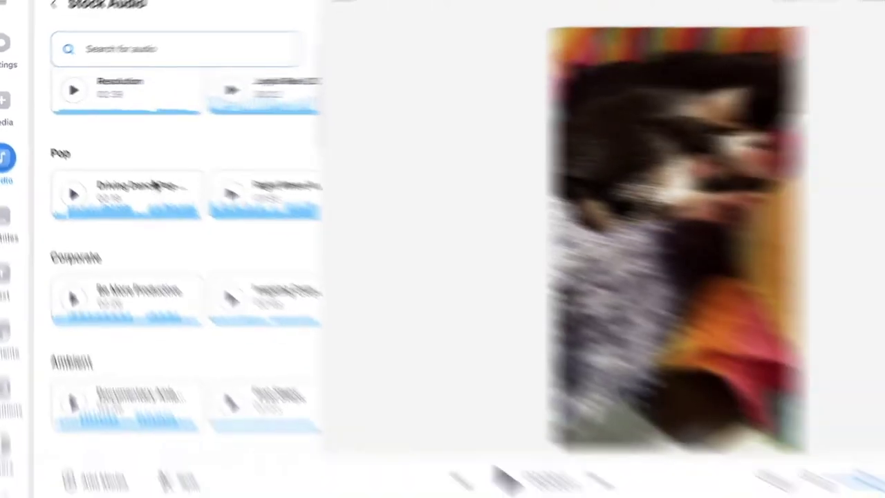
scroll(155, 185, up, 1)
- Search stock audio for 'lofi' and add the Lofi Beat 'The Peace Of Mind' track
text(lofi)
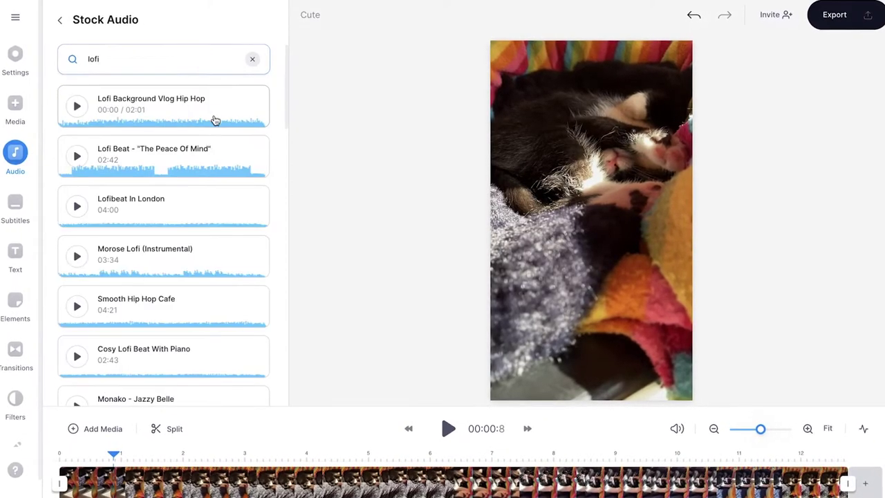
scroll(198, 115, down, 3)
scroll(198, 115, up, 3)
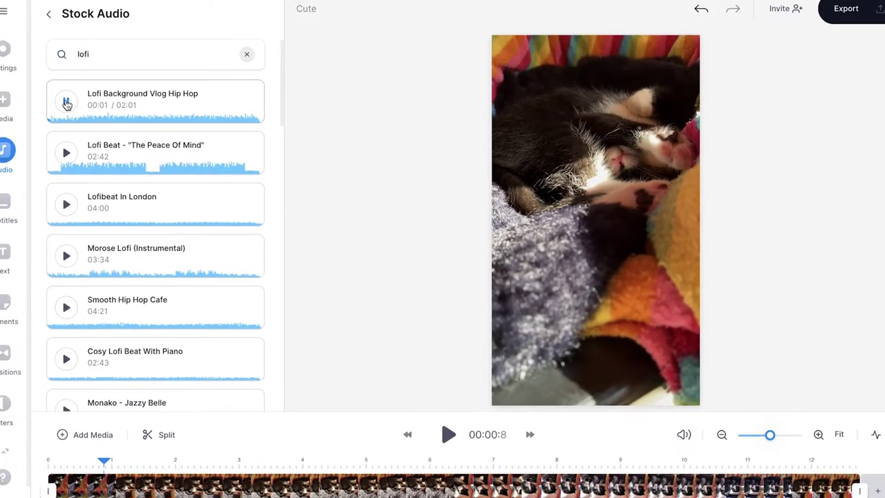
click(122, 154)
scroll(138, 152, down, 1)
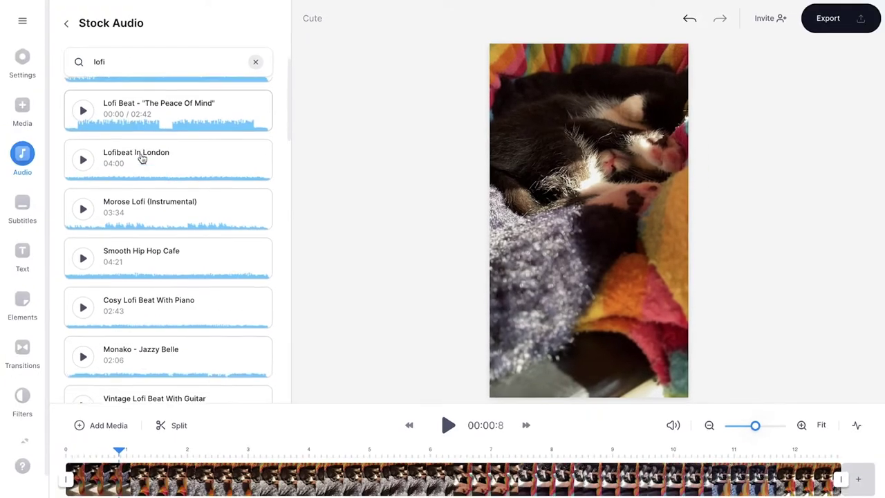
scroll(141, 158, up, 1)
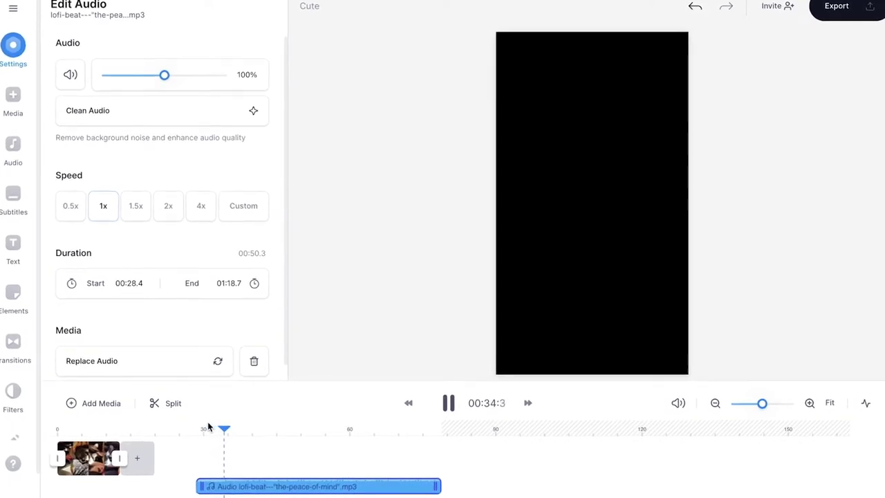
- Pause playback and drag the lofi clip's trim handles, start to 00:25.2 and end to 00:55.4
key(space)
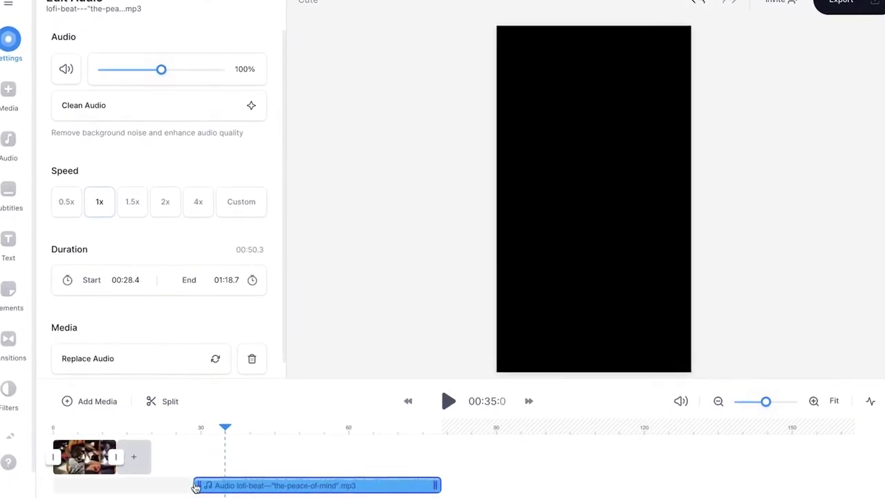
drag(197, 485, 181, 486)
drag(436, 485, 359, 484)
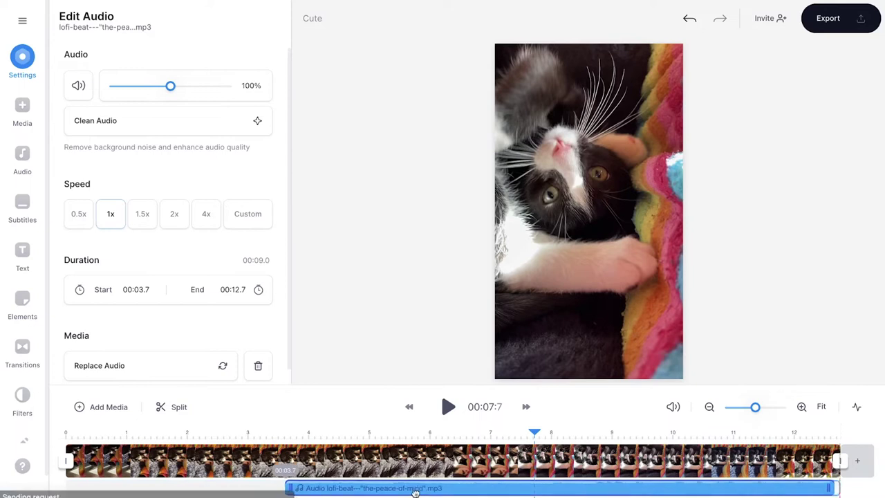
- Slide the lofi clip to the video's start and play it back from about 4.4 seconds
drag(415, 492, 258, 492)
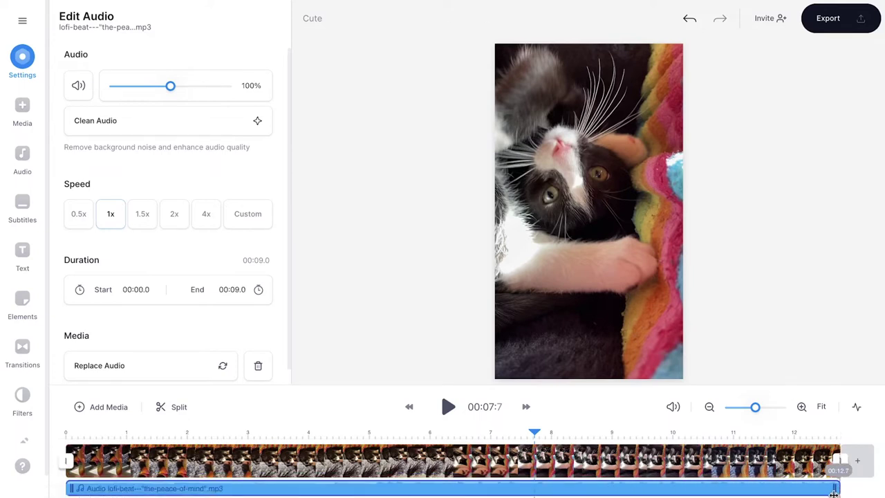
key(space)
click(331, 432)
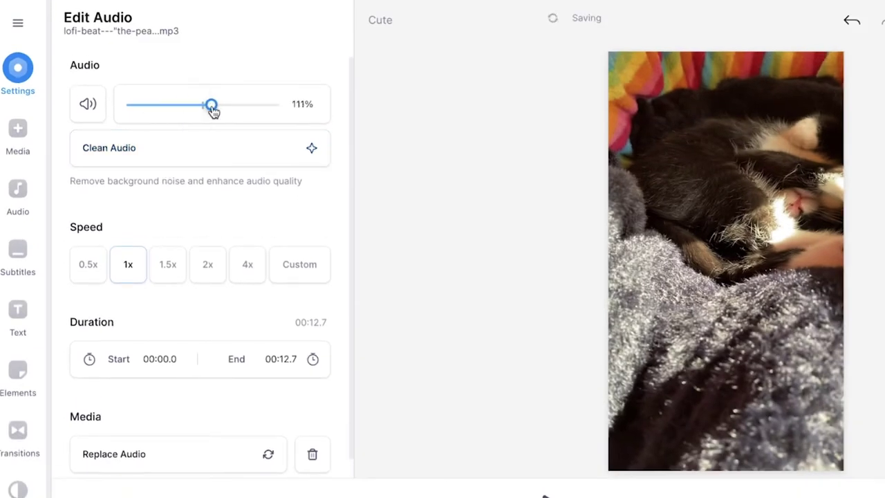
- Return the lofi track's volume to 100% and set its speed to 1.5x
drag(211, 106, 203, 105)
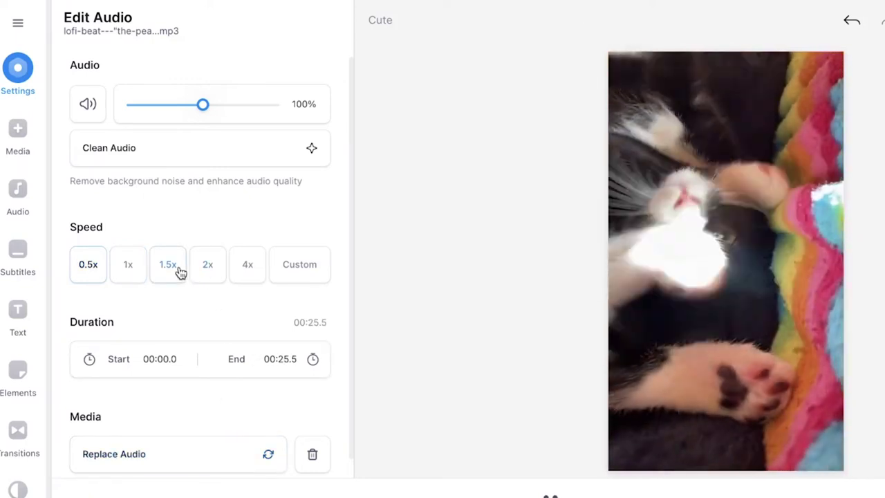
click(178, 274)
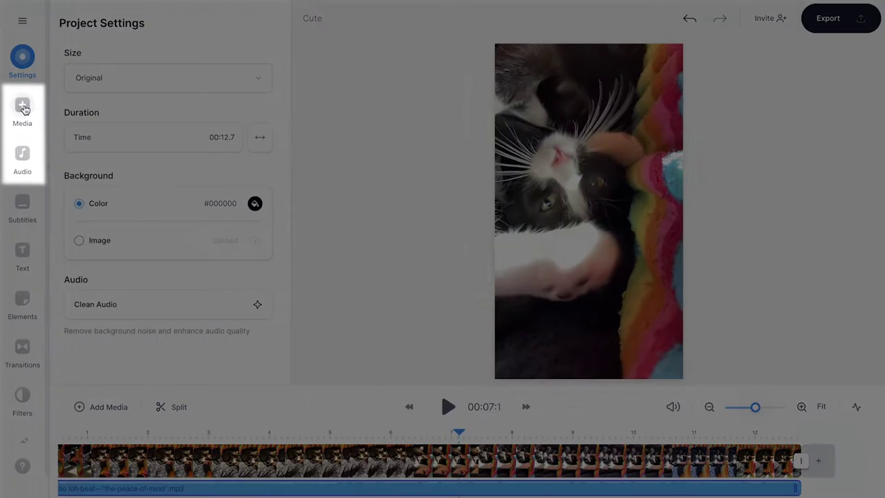
- Export the cat video with its lofi soundtrack using the HD quality preset
click(23, 107)
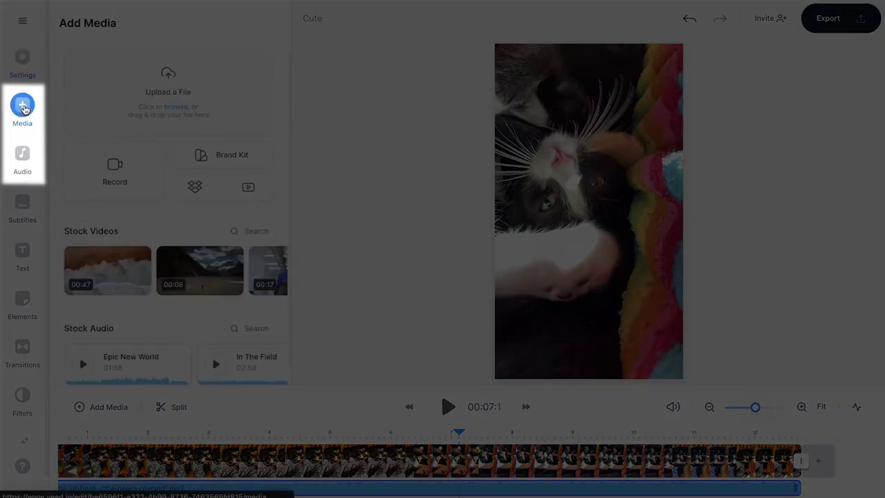
click(30, 157)
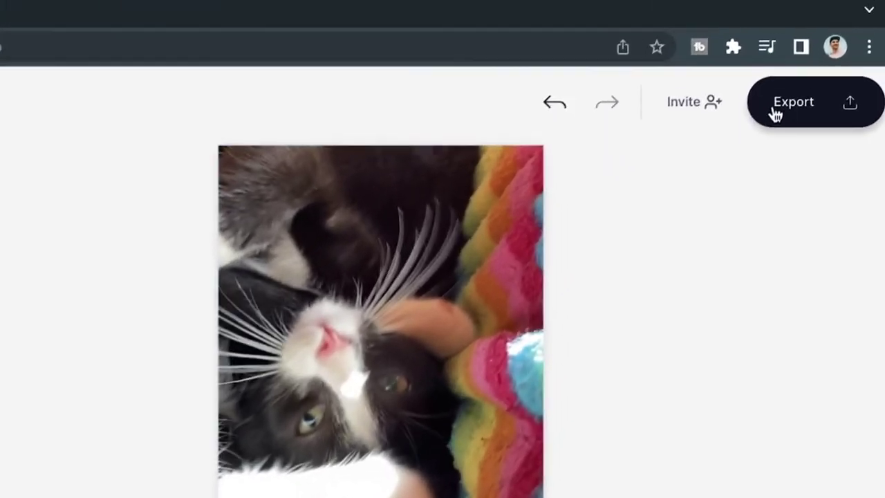
click(775, 110)
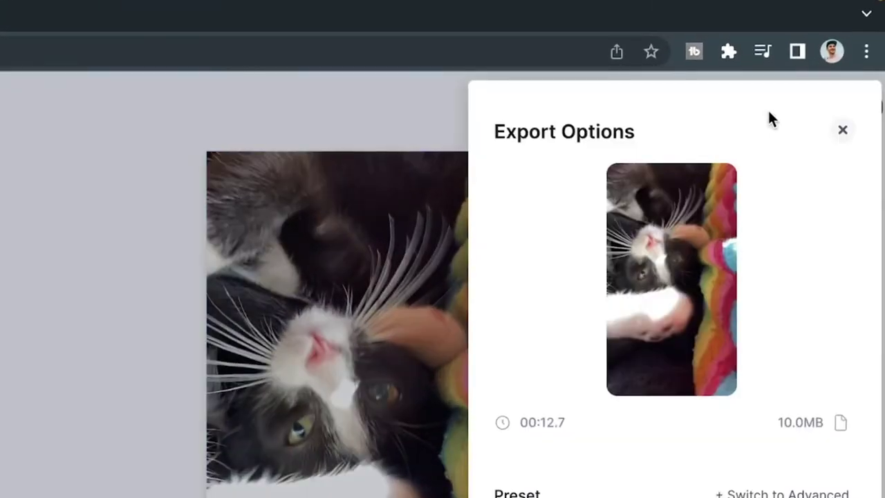
click(590, 312)
scroll(591, 278, down, 5)
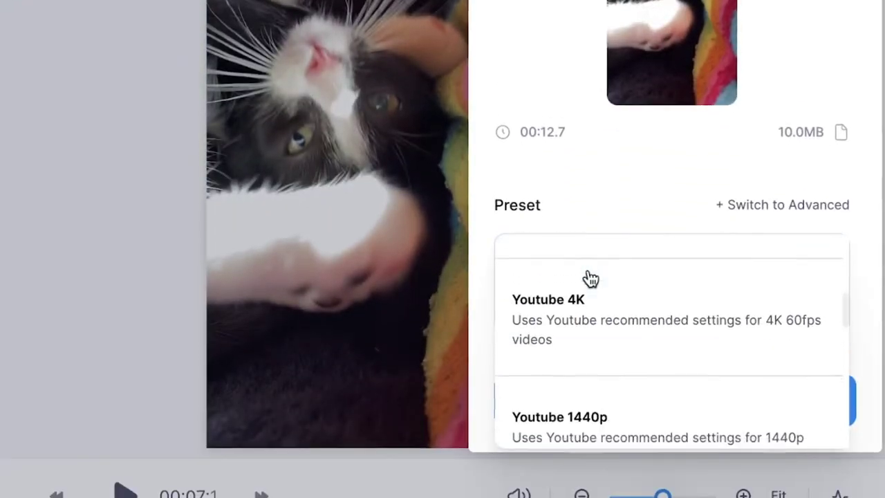
scroll(591, 278, up, 5)
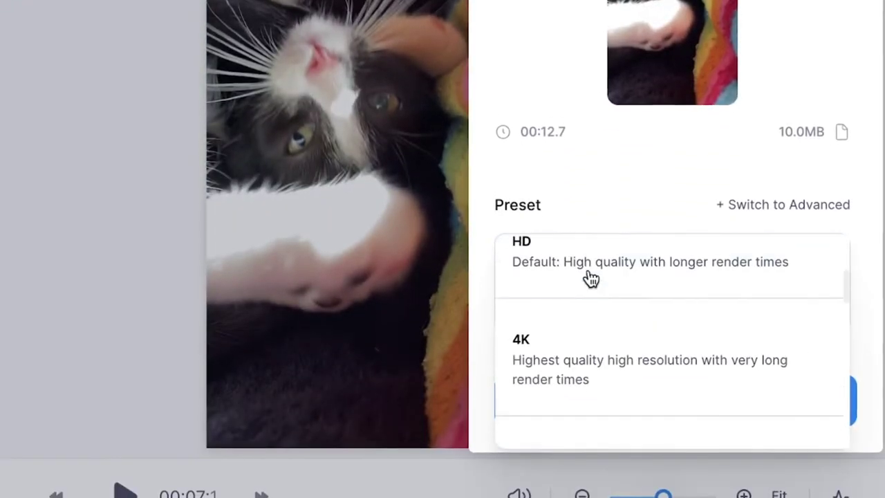
click(587, 279)
click(615, 417)
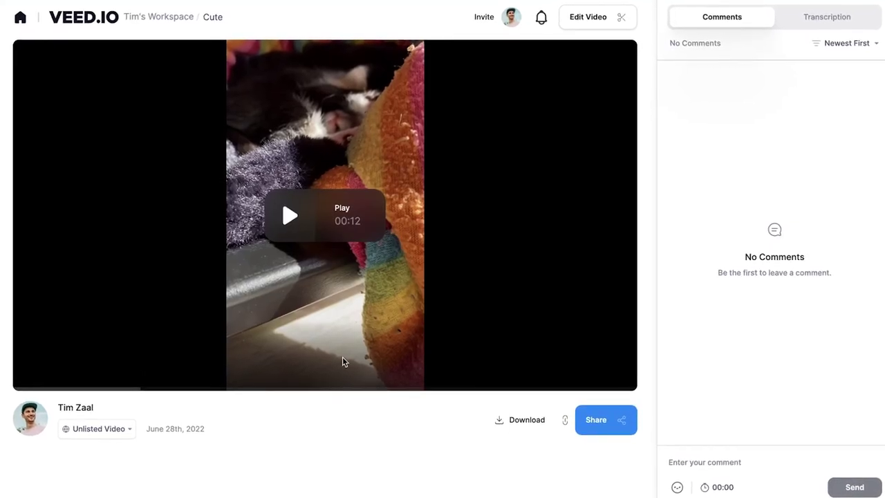
- Play the exported 12-second cat video on its share page
click(342, 359)
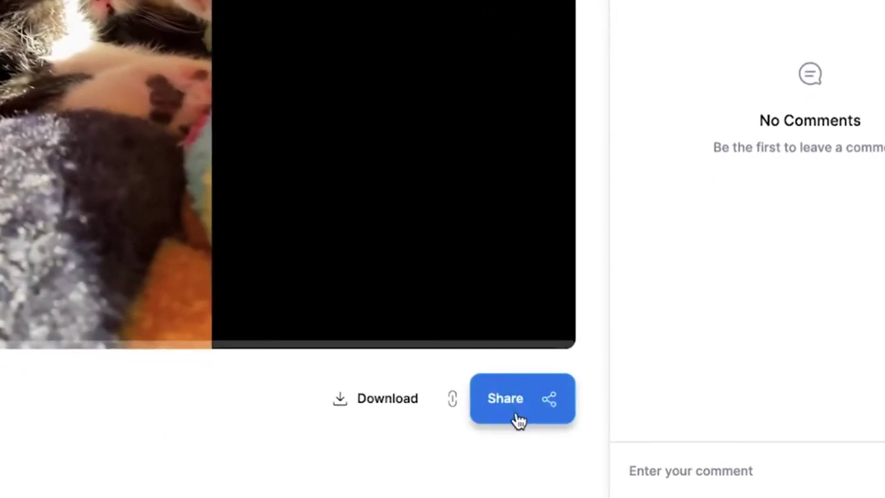
click(543, 418)
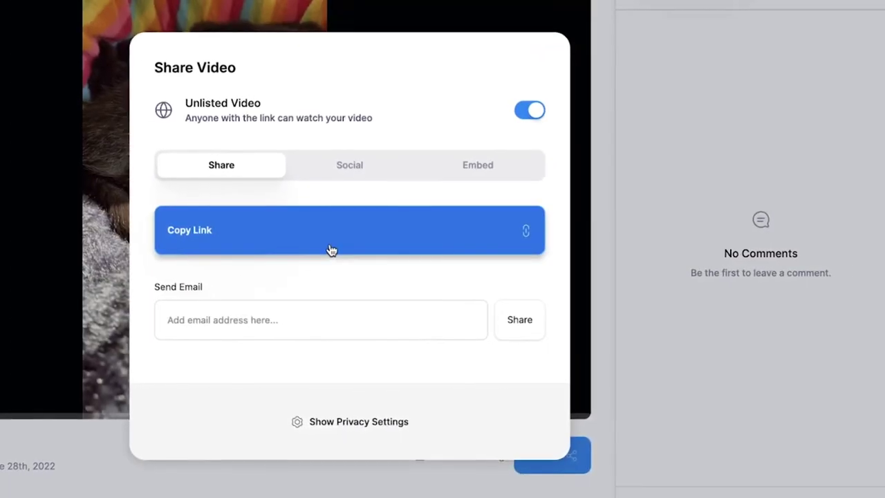
click(318, 169)
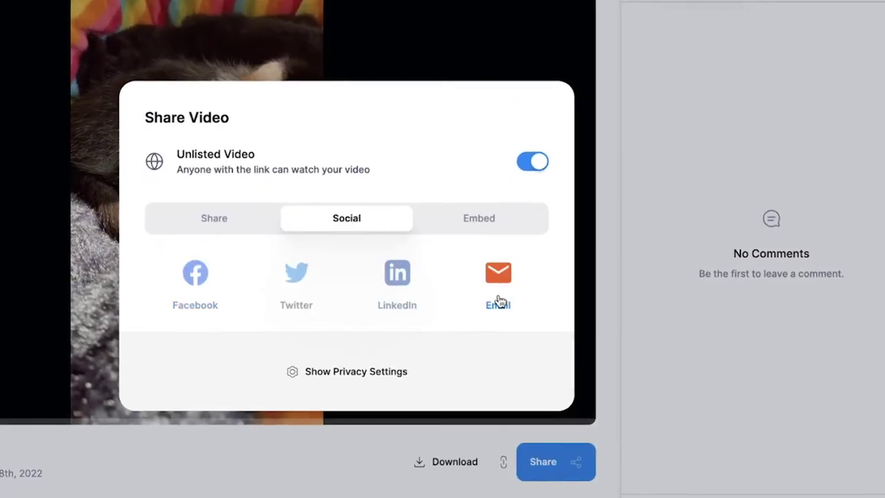
click(481, 218)
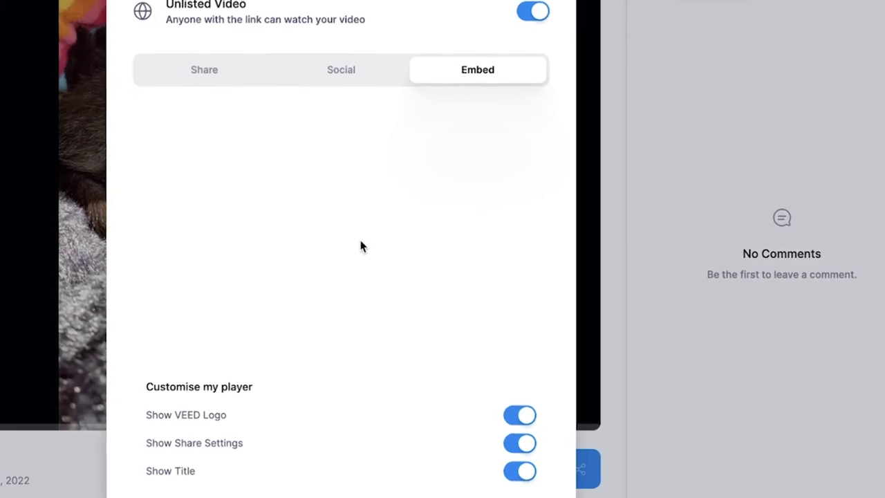